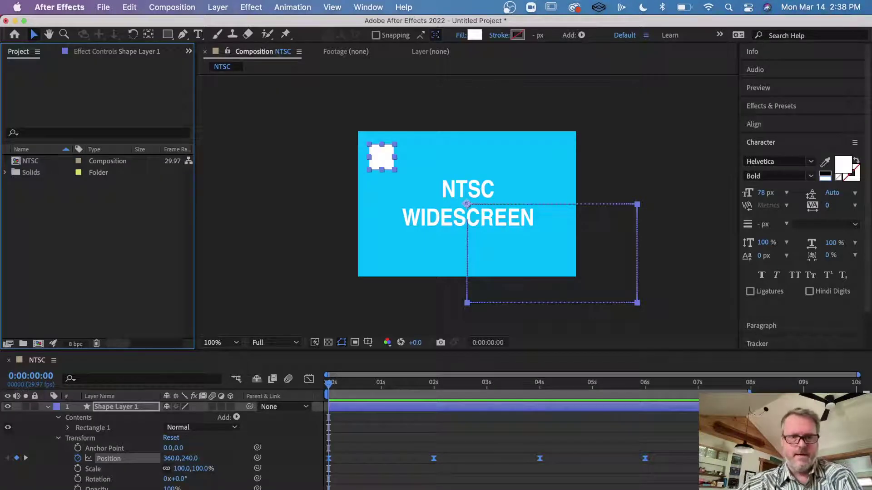
- Collapse Shape Layer 1 and preview the white square circling the NTSC frame edges
click(47, 407)
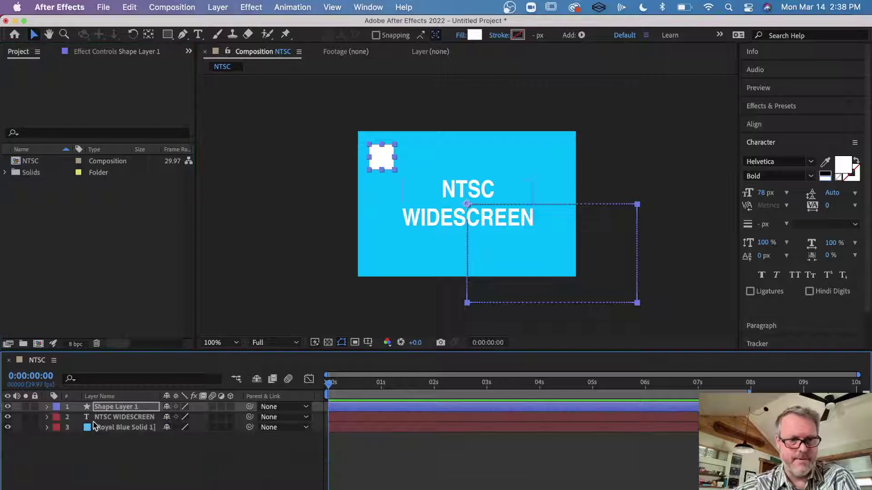
click(126, 461)
key(space)
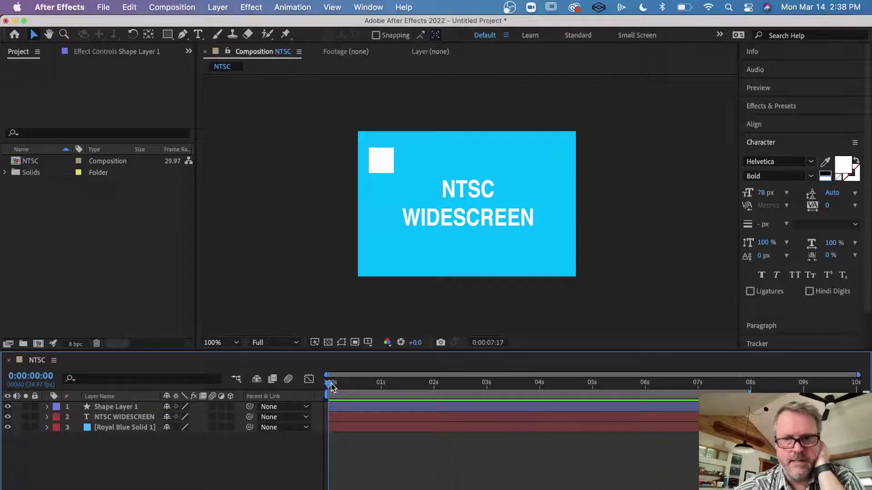
key(space)
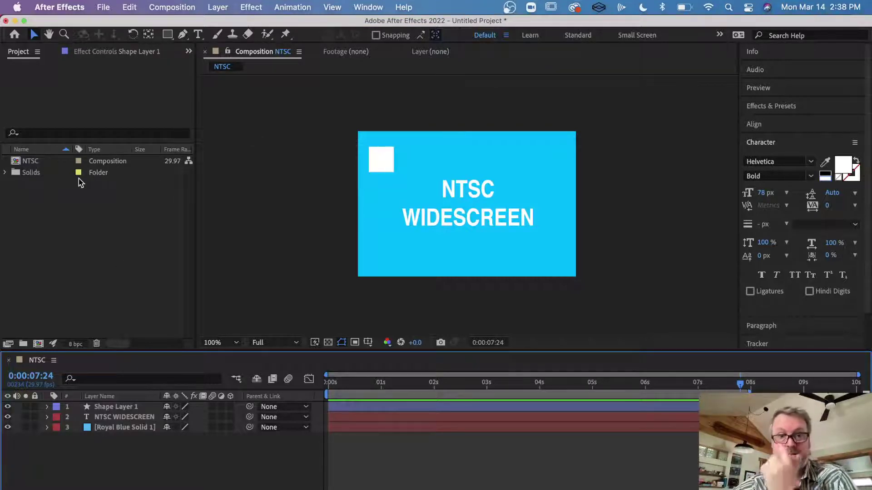
- Create Comp 1 with the HDTV 1080 29.97 preset at 1920x1080
click(172, 7)
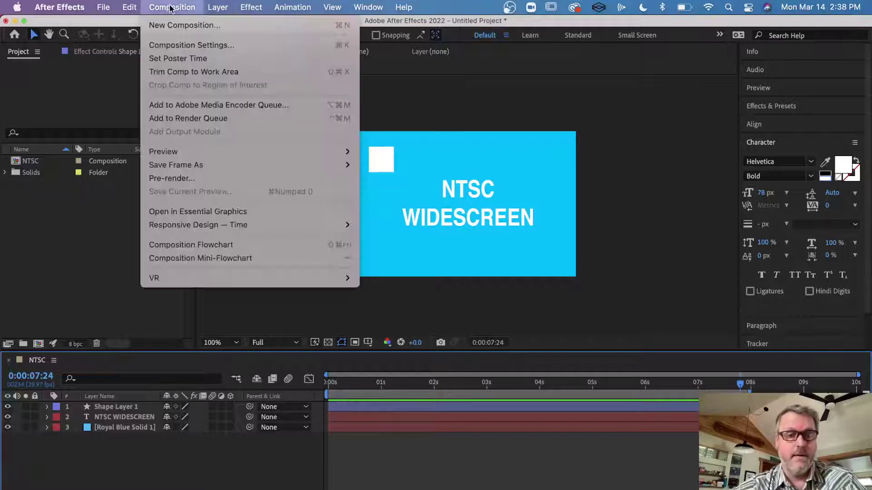
click(169, 25)
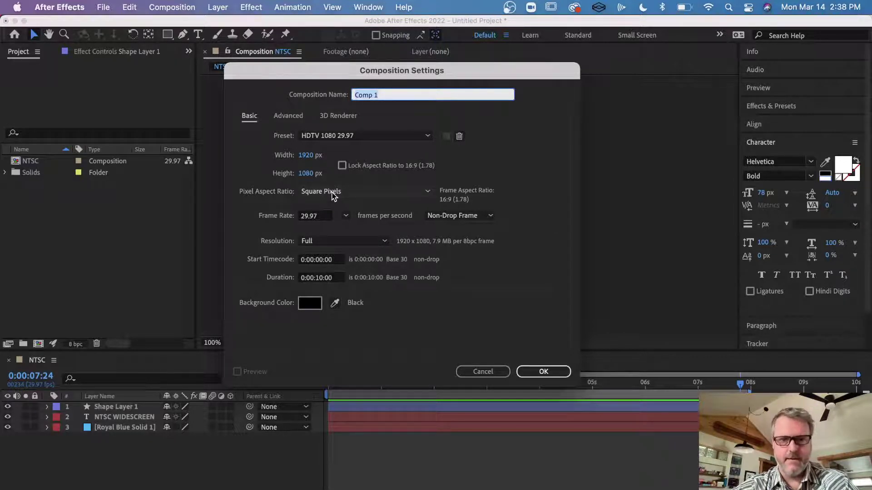
click(544, 372)
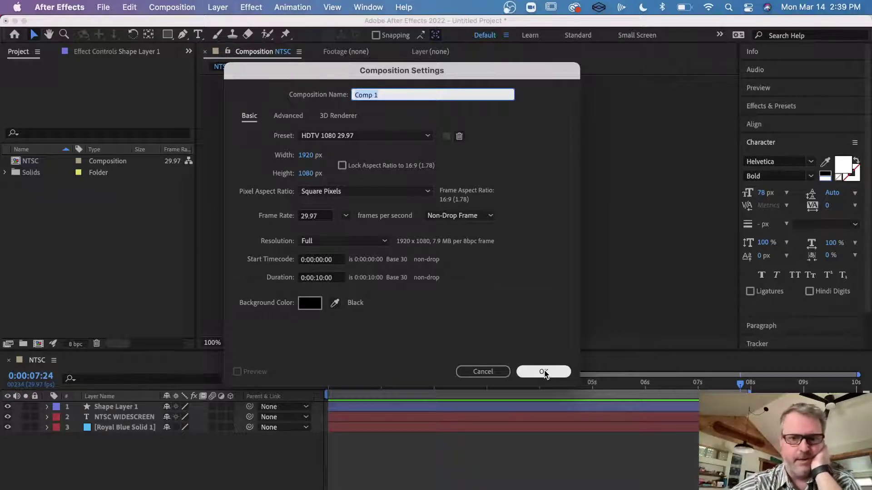
click(545, 373)
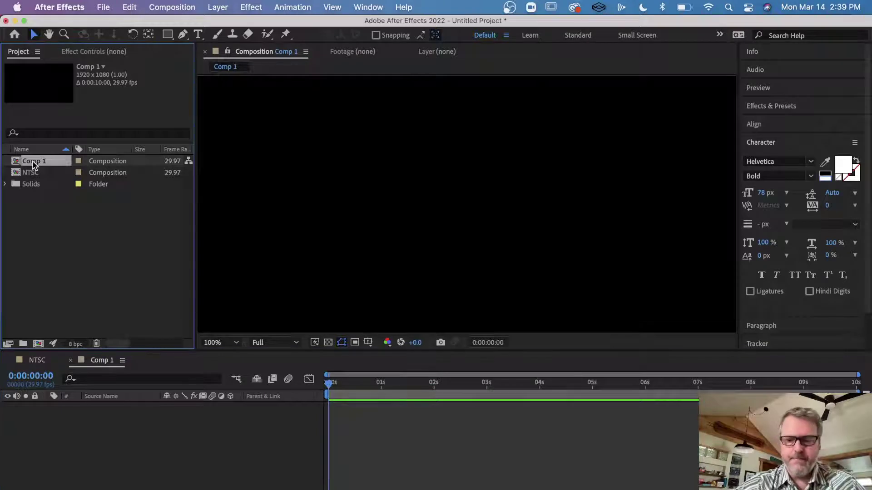
- Rename Comp 1 to 'HD'
key(Return)
text(HD)
key(Return)
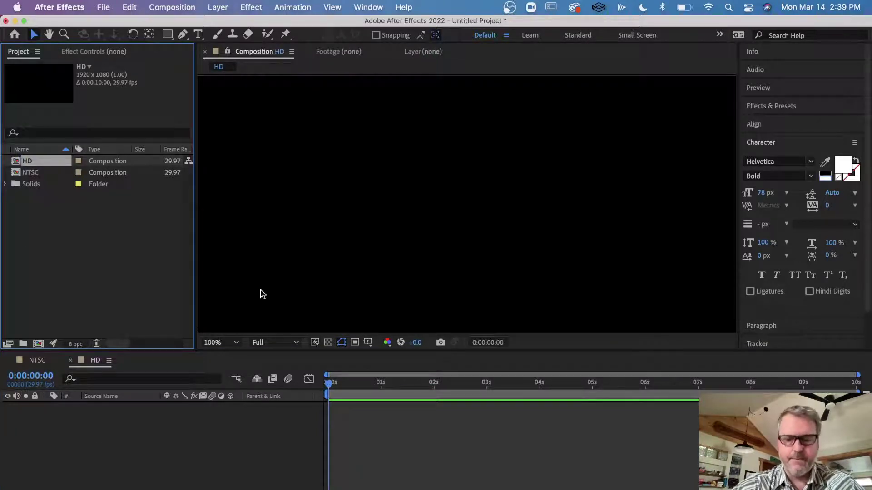
- Zoom the viewer to 50% and nest the NTSC composition into the HD timeline
click(252, 465)
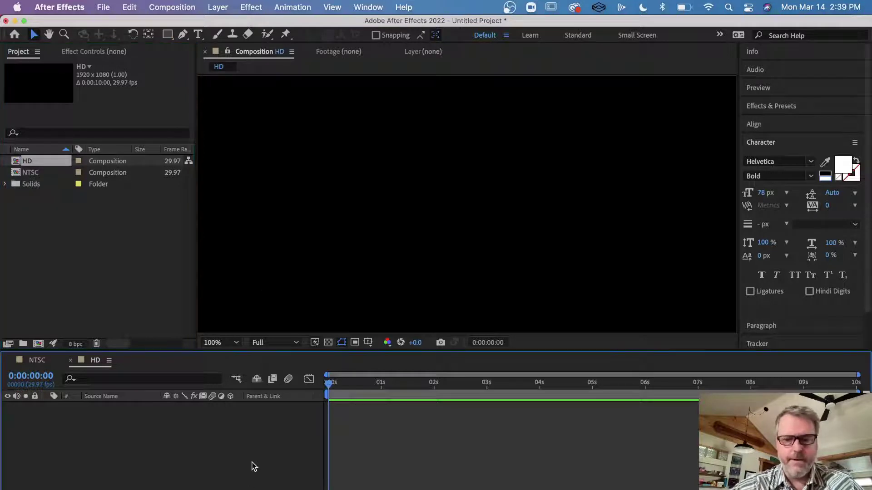
key(comma)
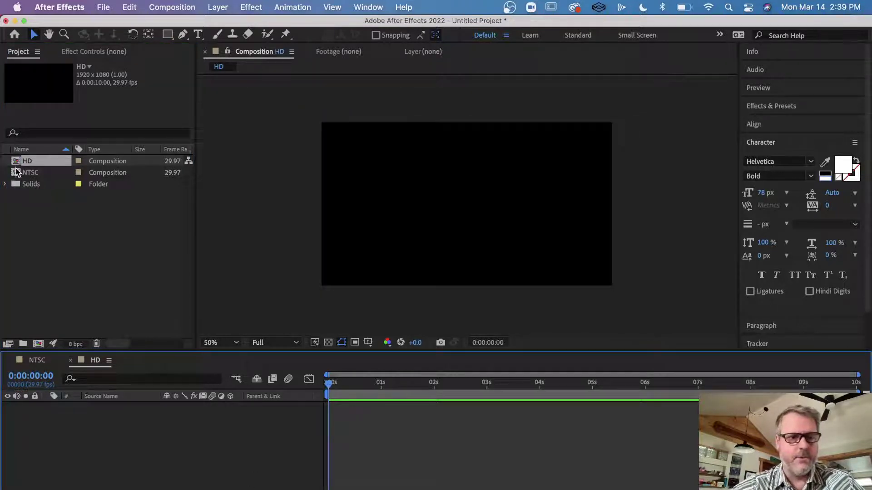
drag(17, 176, 93, 432)
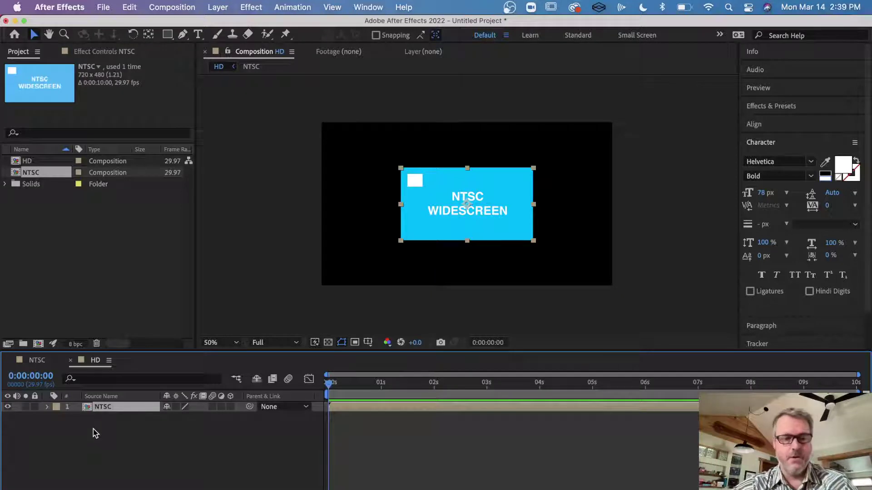
- Scale the nested NTSC layer to 226% and enable its Collapse Transformations switch
key(s)
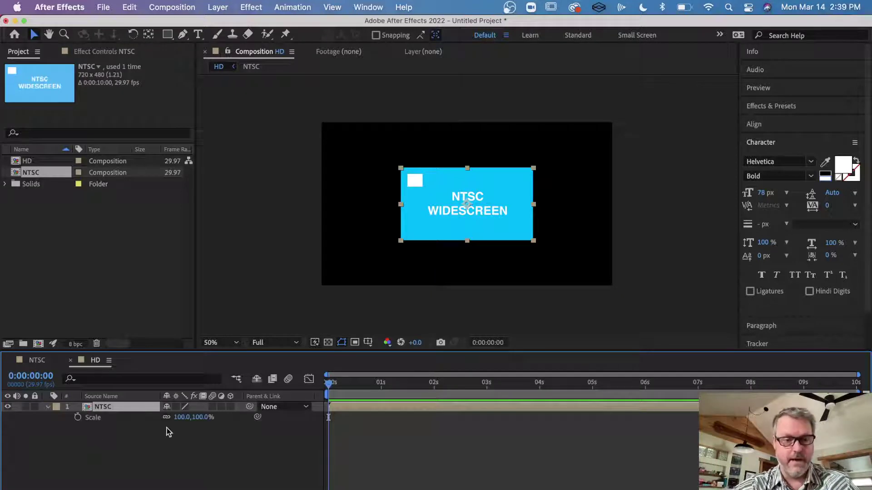
drag(180, 418, 257, 416)
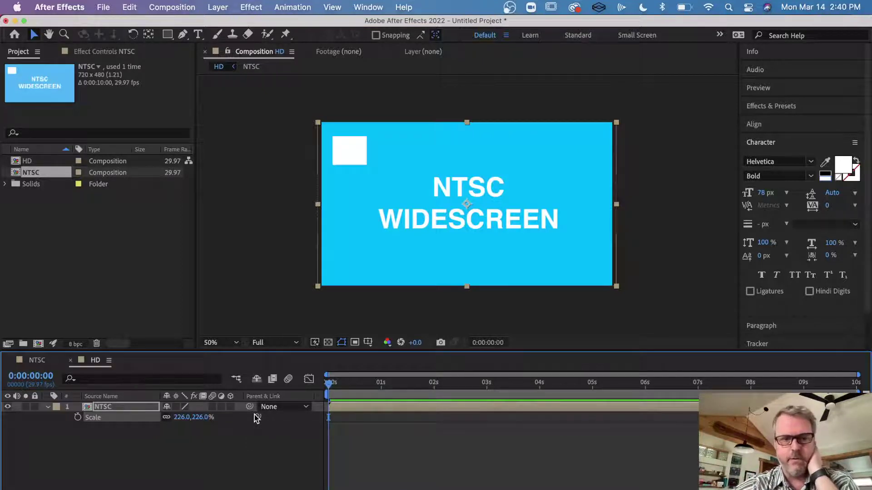
click(176, 407)
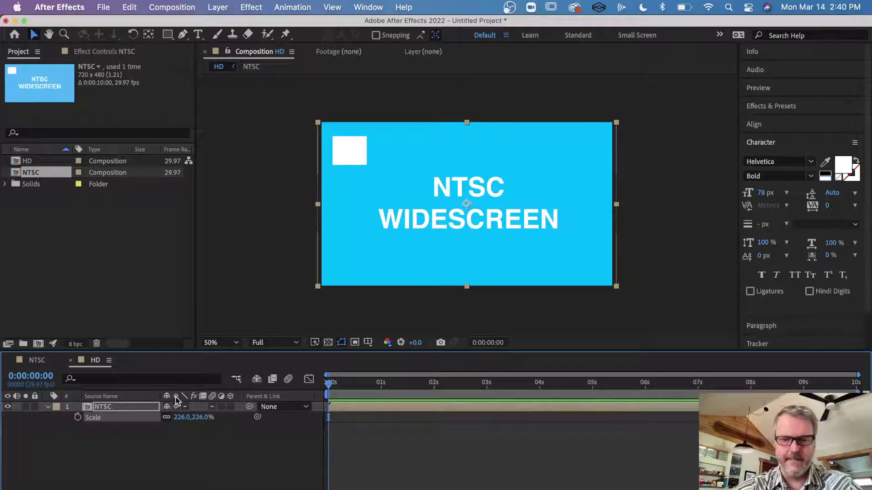
key(slash)
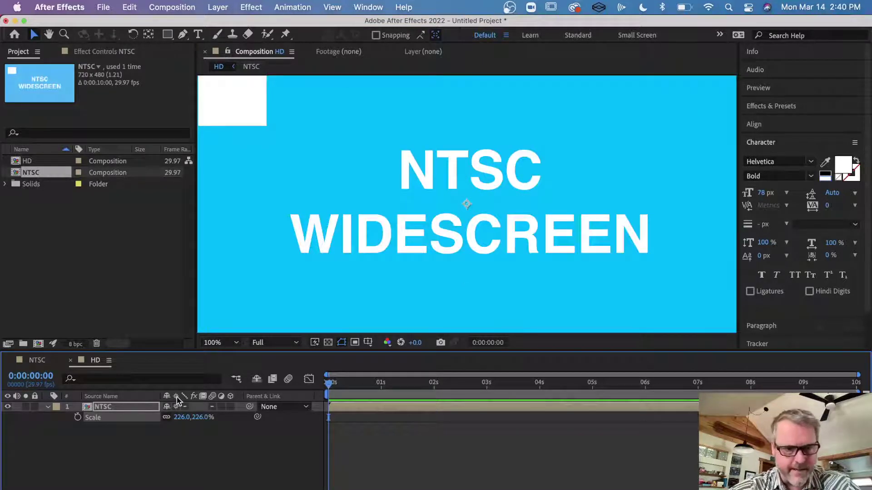
click(176, 407)
click(177, 407)
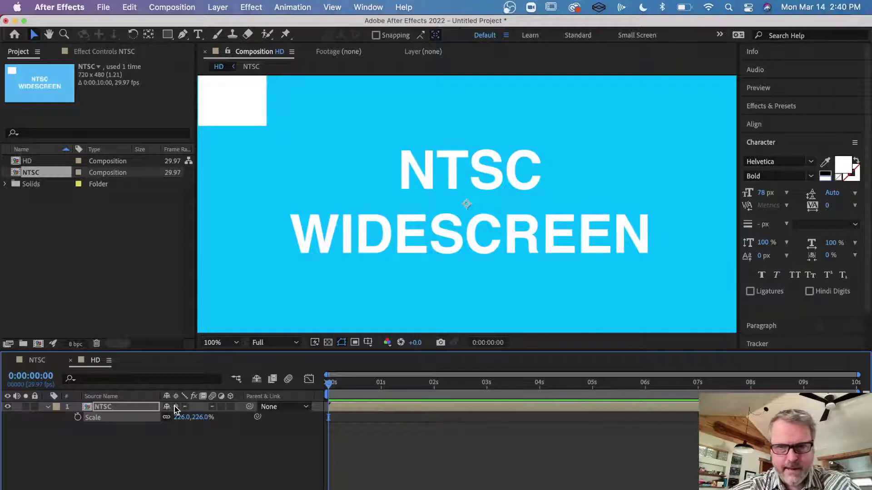
click(177, 407)
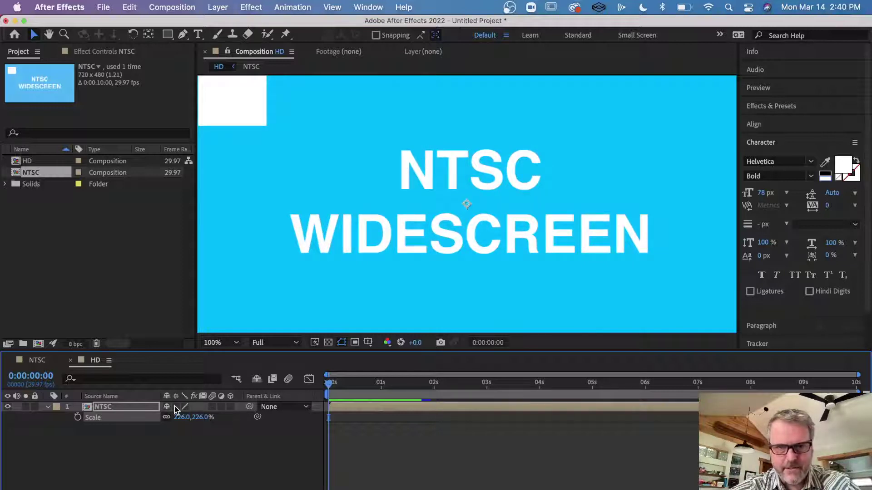
click(177, 407)
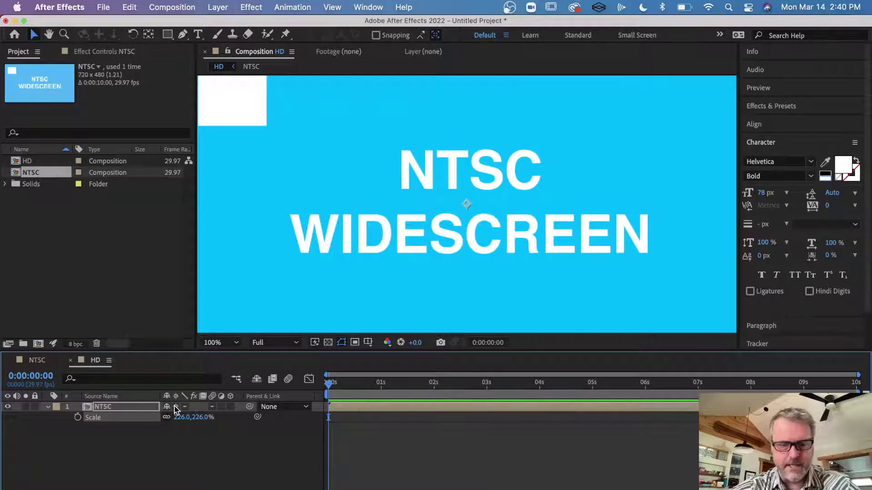
key(comma)
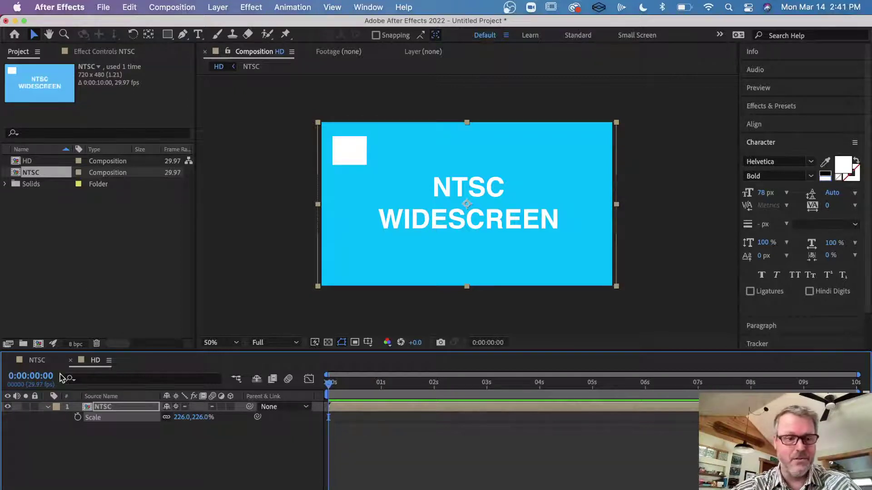
- Return to the NTSC timeline, inspect Shape Layer 1 and the NTSC WIDESCREEN title, then deselect all
click(36, 360)
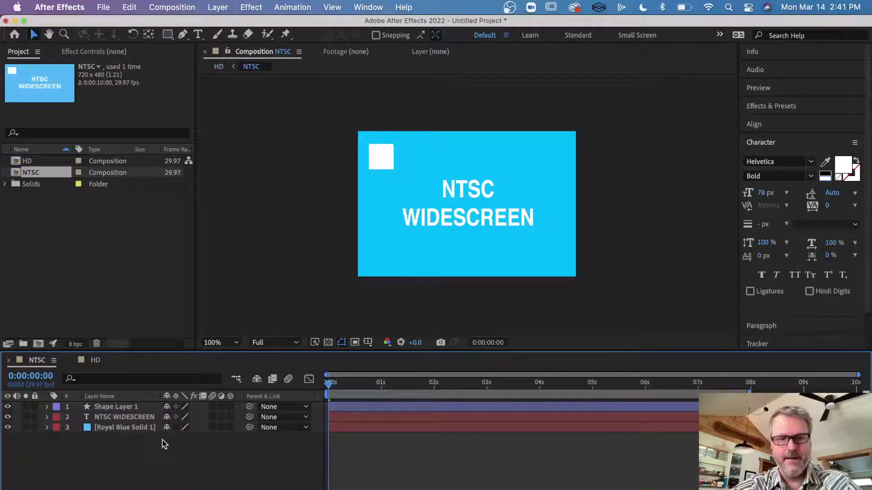
click(132, 409)
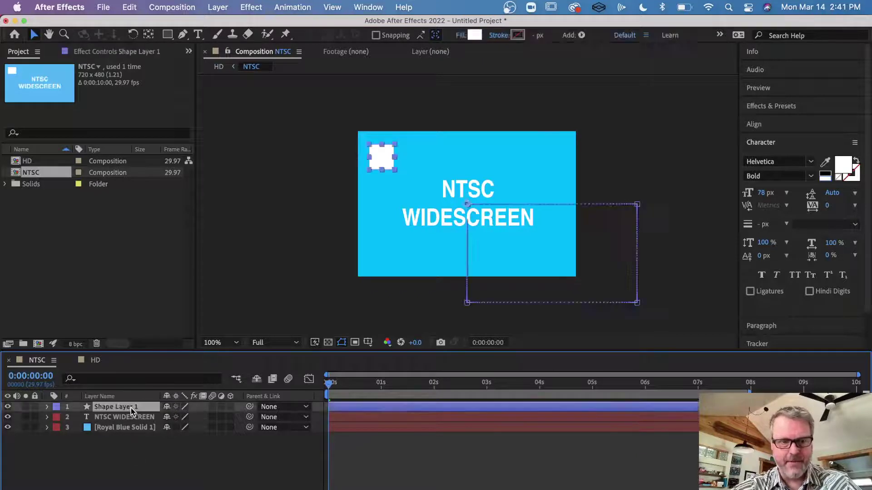
click(129, 417)
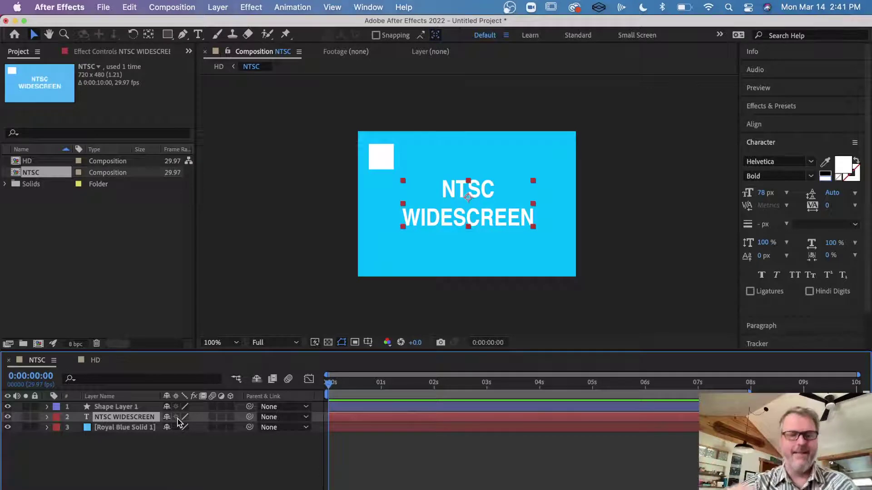
click(95, 361)
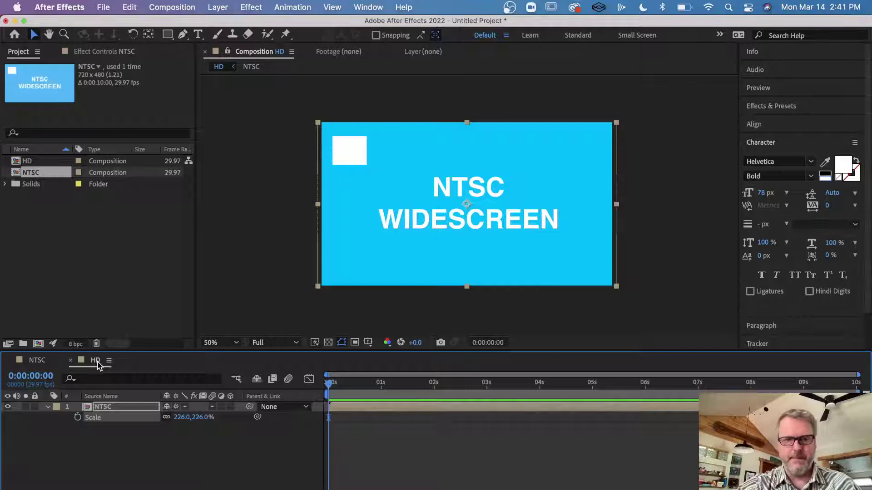
click(46, 364)
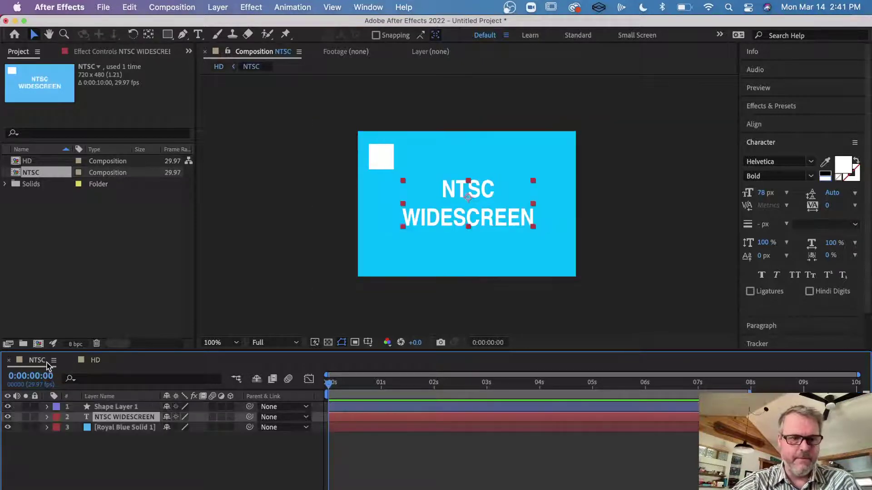
click(146, 454)
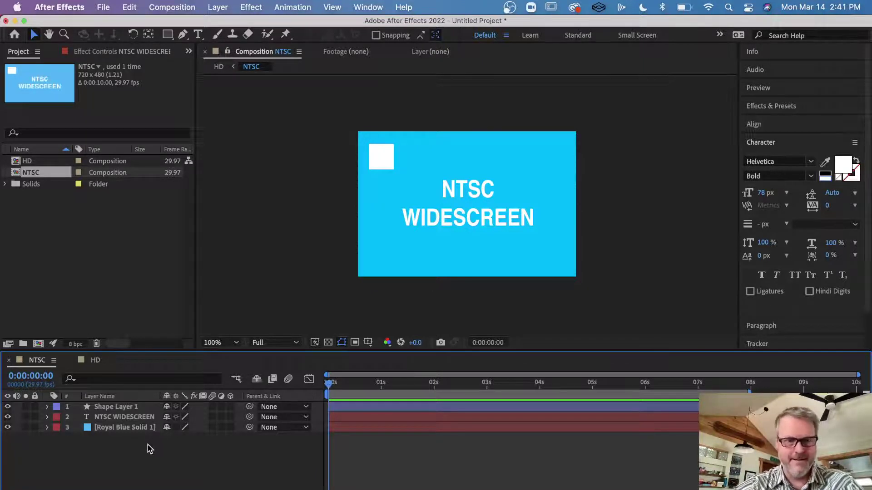
- Switch the NTSC composition to the HDTV 1080 29.97 preset and zoom the viewer to 50%
click(174, 7)
click(176, 47)
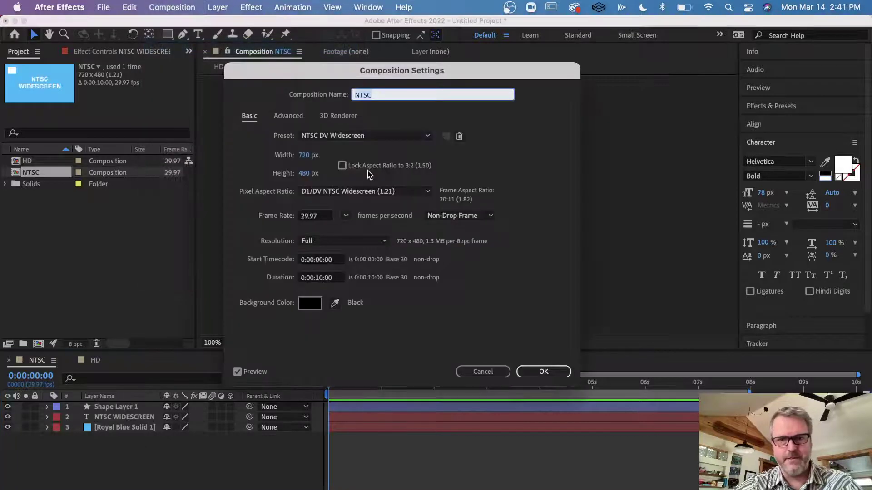
click(388, 137)
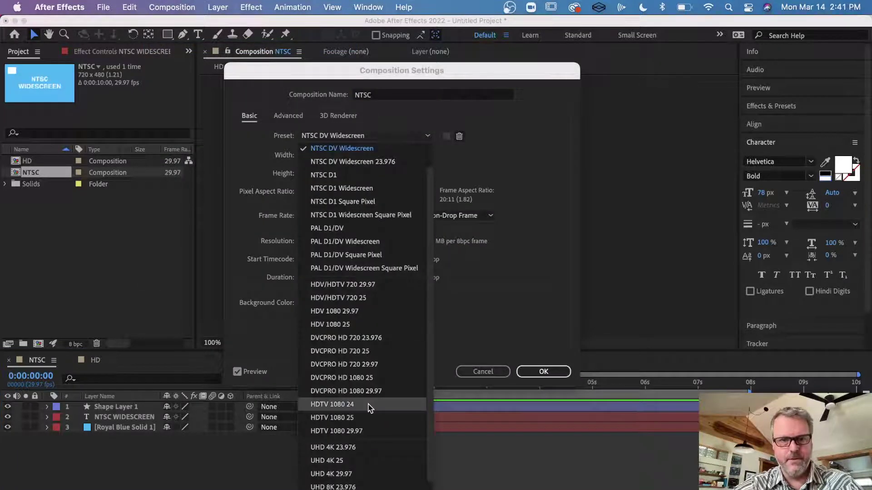
click(371, 430)
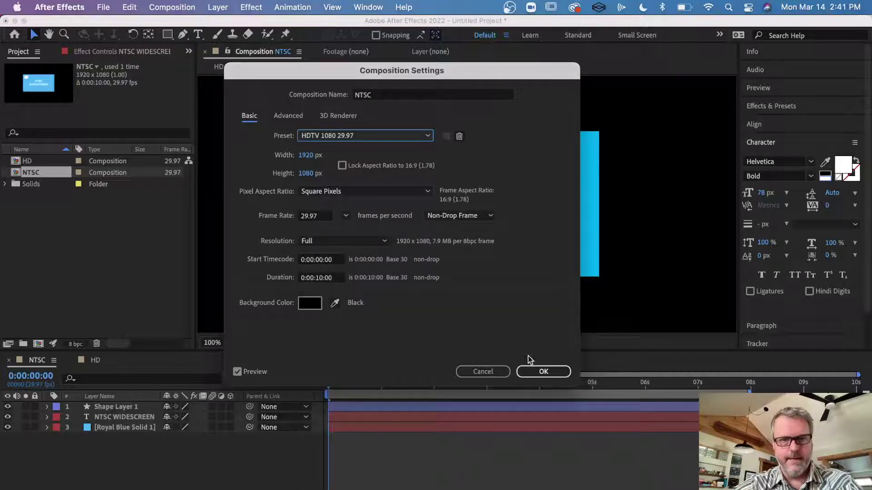
click(543, 371)
key(comma)
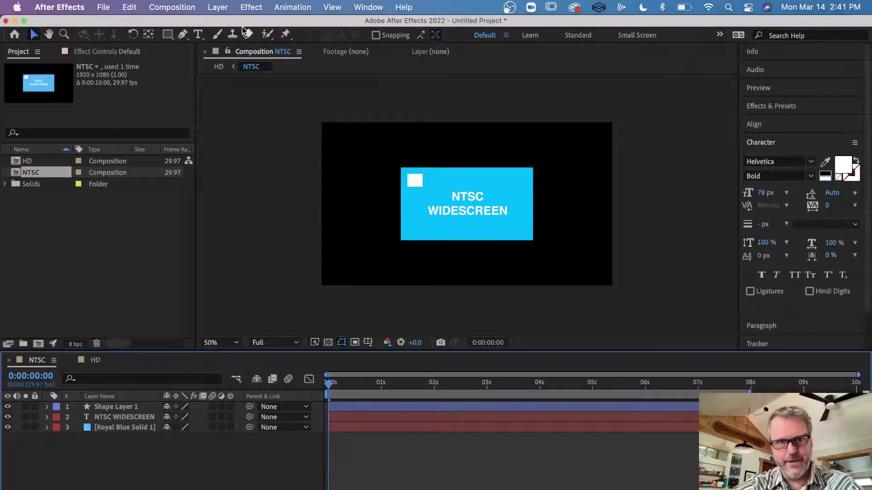
- Add a Null Object layer to the NTSC composition
click(218, 7)
mouse_move(227, 25)
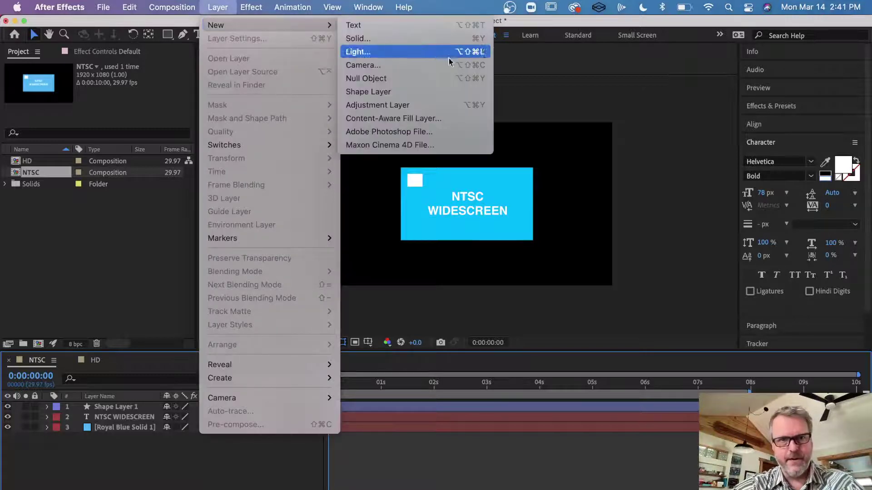
click(443, 79)
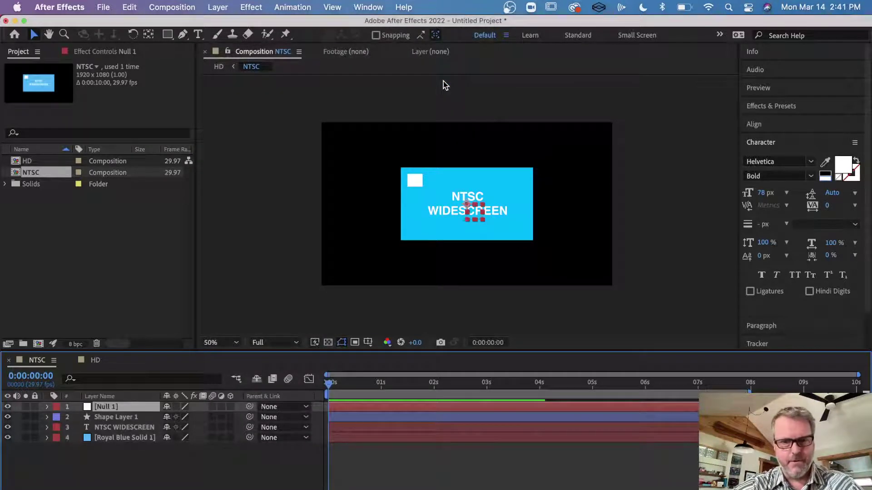
- Parent Shape Layer 1, the title and the blue solid to Null 1
click(134, 420)
shift+click(132, 438)
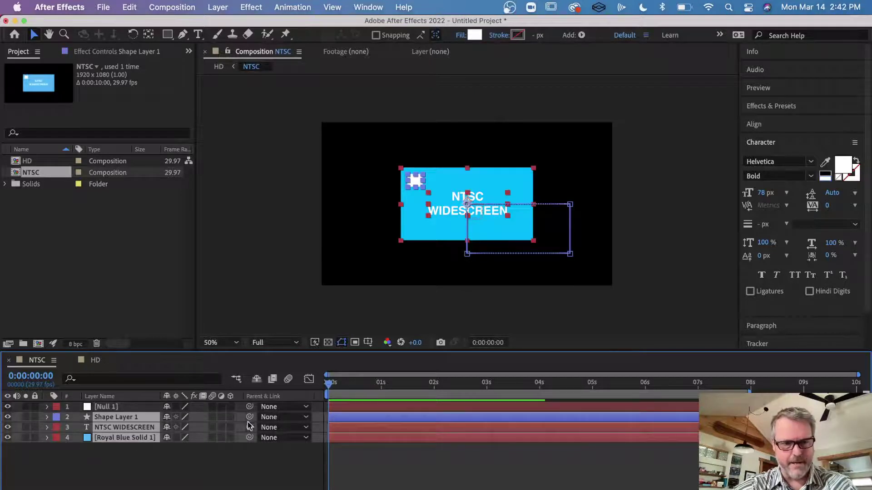
drag(249, 418, 100, 408)
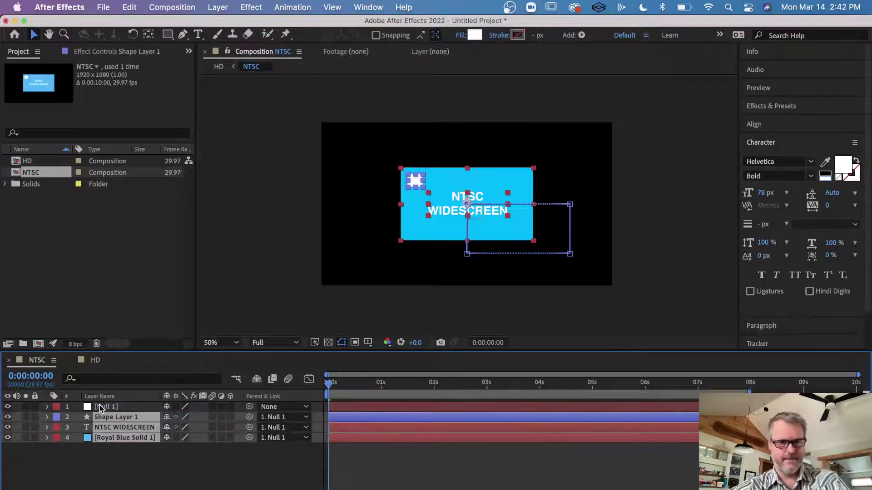
- Set Null 1's Scale to 226%
click(100, 407)
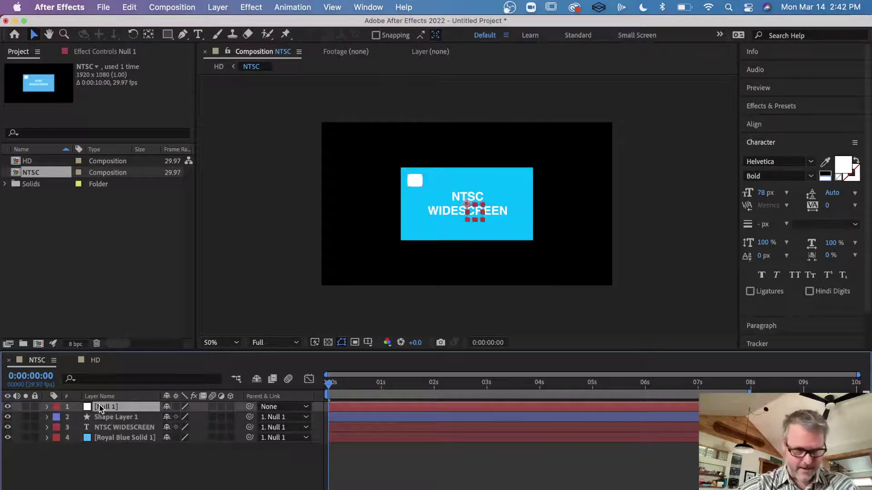
key(s)
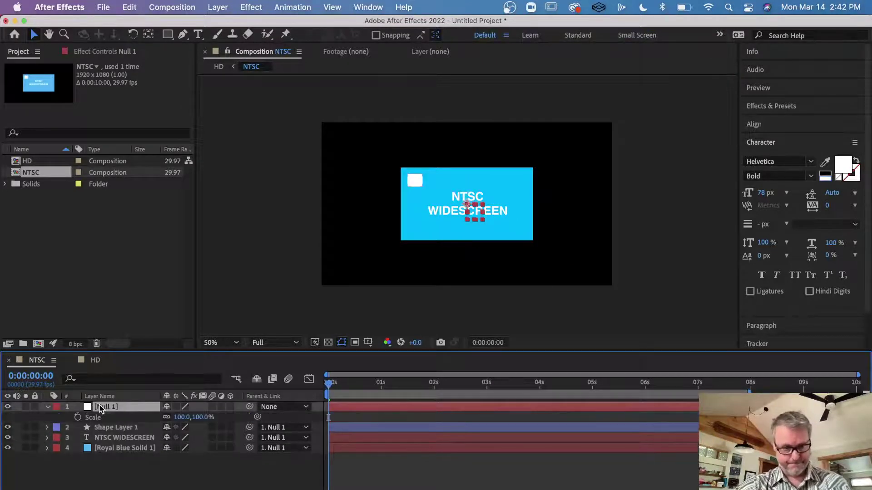
click(181, 418)
text(226)
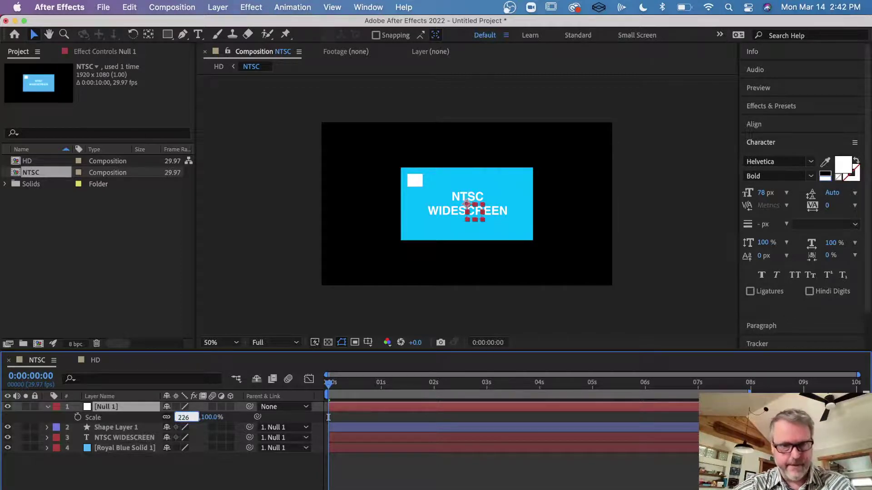
key(Tab)
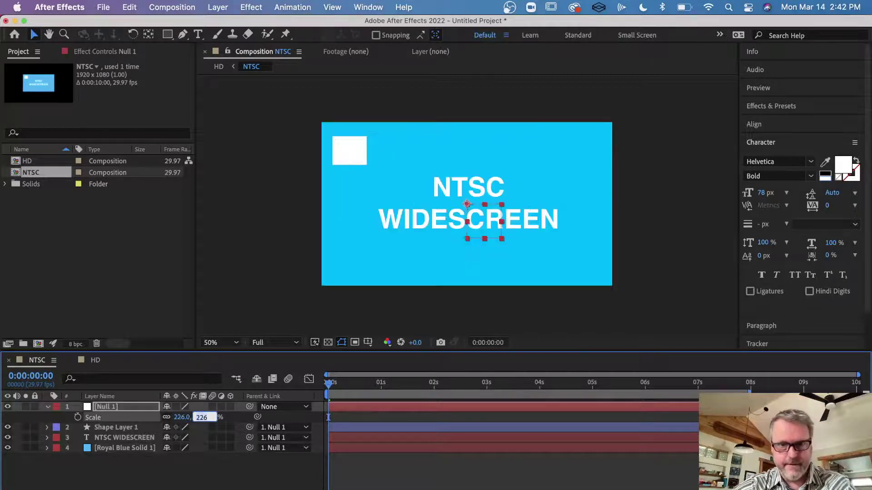